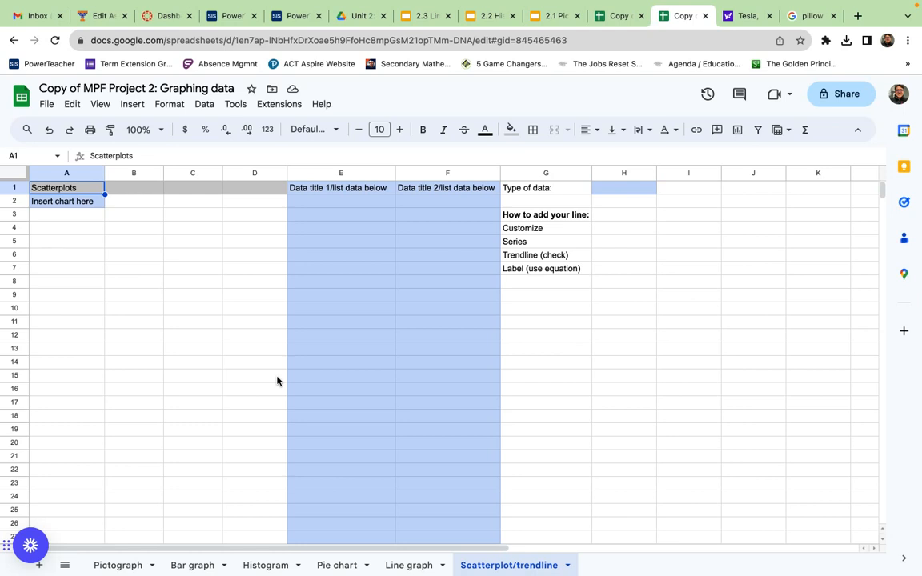
# Step: Switch to the Unit 2 survey responses spreadsheet and examine the apartment and car columns for two related data sets
pyautogui.click(616, 16)
pyautogui.press('Left')
pyautogui.press('Left')
pyautogui.press('Left')
pyautogui.press('Left')
pyautogui.press('Left')
pyautogui.press('Left')
pyautogui.press('Left')
pyautogui.press('Left')
pyautogui.press('Left')
pyautogui.press('Right')
pyautogui.press('Right')
pyautogui.press('Right')
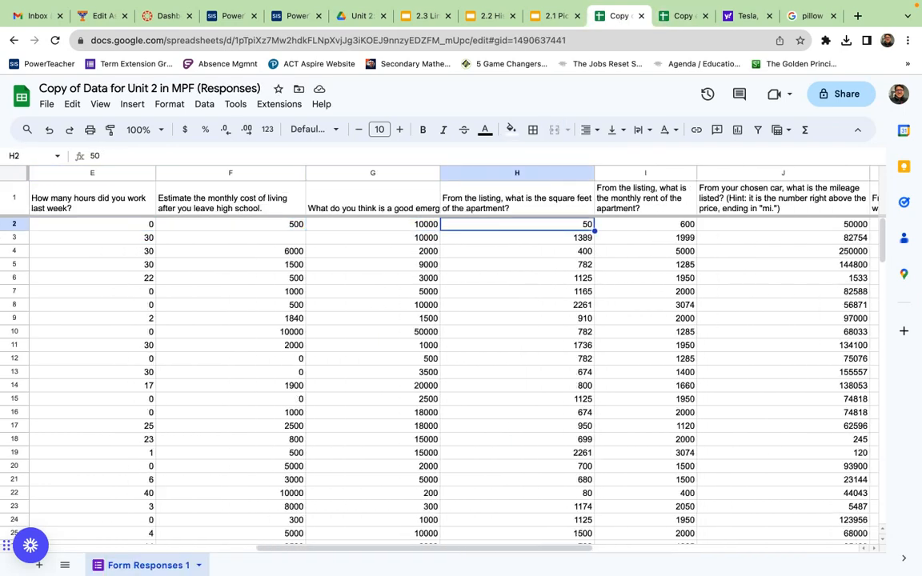
pyautogui.press('Right')
pyautogui.press('Right')
pyautogui.press('Right')
pyautogui.press('Right')
pyautogui.press('Left')
pyautogui.press('Left')
pyautogui.press('Left')
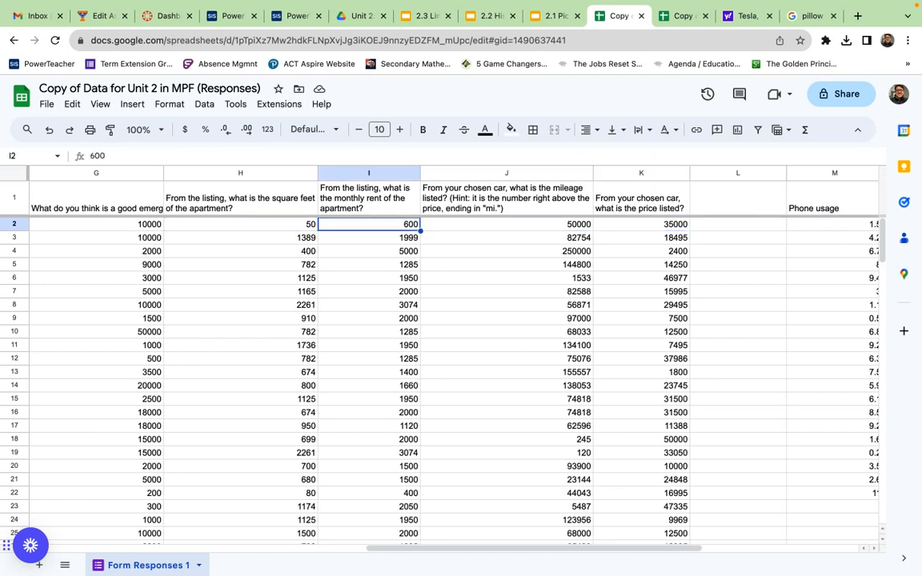
pyautogui.press('Left')
pyautogui.press('Right')
pyautogui.press('Right')
pyautogui.press('Right')
pyautogui.press('Left')
pyautogui.press('Left')
pyautogui.press('Left')
pyautogui.press('Right')
pyautogui.press('Left')
pyautogui.press('Left')
pyautogui.press('Right')
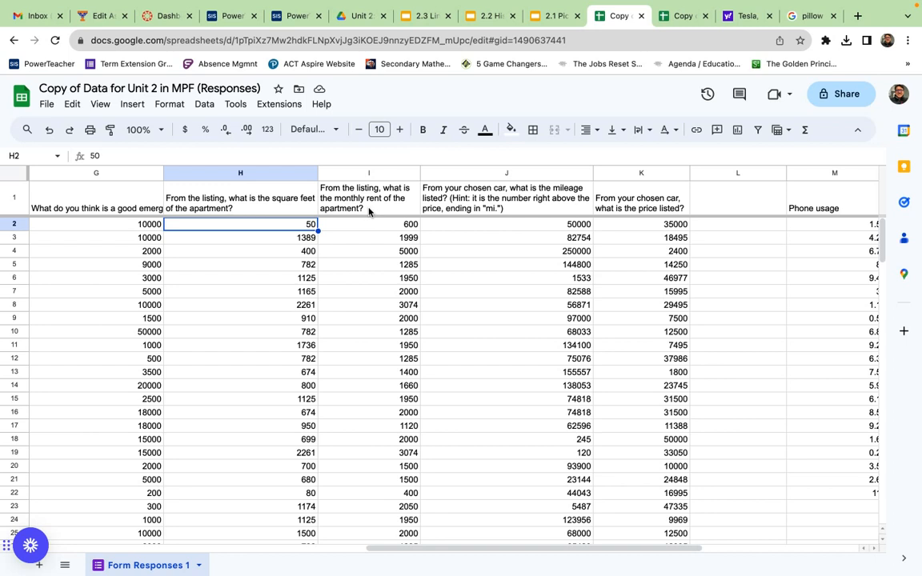
# Step: Copy the apartment square footage and monthly rent responses in H2:I63
pyautogui.hotkey('shift', 'Right')
pyautogui.hotkey('shift', 'Down')
pyautogui.hotkey('shift', 'Down')
pyautogui.hotkey('shift', 'Down')
pyautogui.hotkey('shift', 'Down')
pyautogui.hotkey('shift', 'Down')
pyautogui.hotkey('shift', 'Down')
pyautogui.hotkey('shift', 'Down')
pyautogui.hotkey('shift', 'Down')
pyautogui.hotkey('shift', 'Down')
pyautogui.hotkey('shift', 'Down')
pyautogui.hotkey('shift', 'Down')
pyautogui.hotkey('shift', 'Down')
pyautogui.hotkey('shift', 'Down')
pyautogui.hotkey('shift', 'Down')
pyautogui.hotkey('shift', 'Down')
pyautogui.hotkey('shift', 'Down')
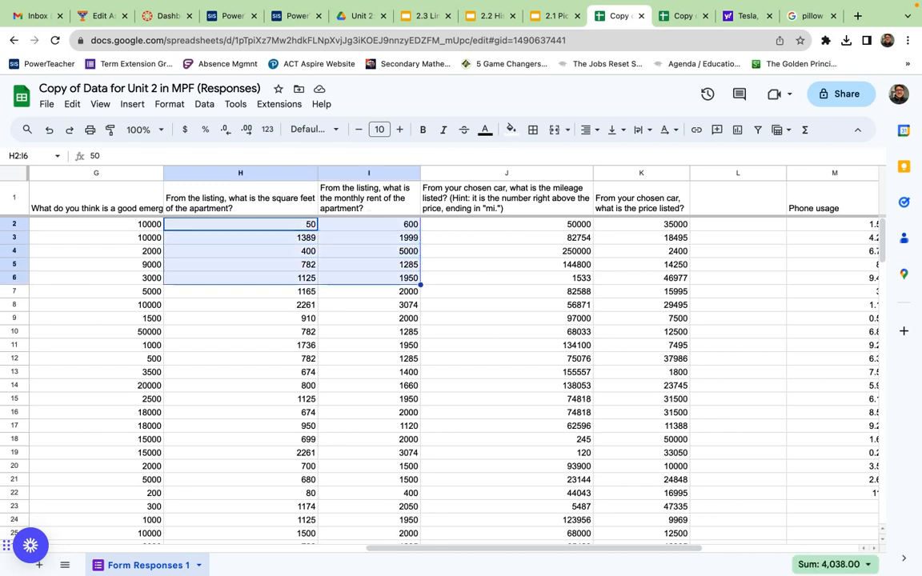
pyautogui.hotkey('shift', 'Down')
pyautogui.hotkey('shift', 'Down')
pyautogui.hotkey('shift', 'Down')
pyautogui.hotkey('shift', 'Down')
pyautogui.hotkey('shift', 'Down')
pyautogui.hotkey('shift', 'Down')
pyautogui.hotkey('shift', 'Down')
pyautogui.hotkey('shift', 'Down')
pyautogui.hotkey('shift', 'Down')
pyautogui.hotkey('shift', 'Down')
pyautogui.hotkey('shift', 'Down')
pyautogui.hotkey('shift', 'Down')
pyautogui.hotkey('shift', 'Down')
pyautogui.hotkey('shift', 'Down')
pyautogui.hotkey('shift', 'Down')
pyautogui.hotkey('shift', 'Down')
pyautogui.hotkey('shift', 'Down')
pyautogui.hotkey('shift', 'Down')
pyautogui.hotkey('shift', 'Down')
pyautogui.hotkey('shift', 'Down')
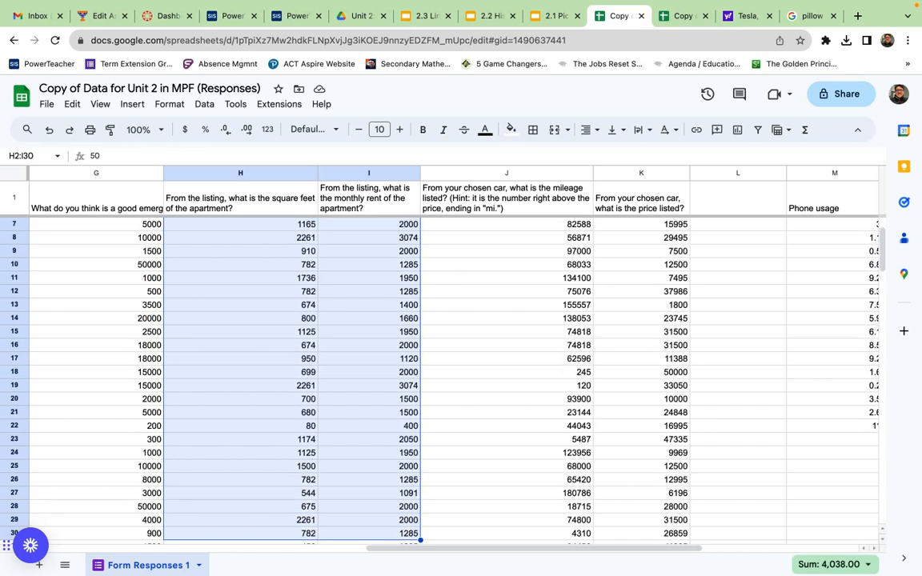
pyautogui.hotkey('shift', 'Down')
pyautogui.hotkey('shift', 'Down')
pyautogui.hotkey('shift', 'Down')
pyautogui.hotkey('shift', 'Down')
pyautogui.hotkey('shift', 'Down')
pyautogui.hotkey('shift', 'Down')
pyautogui.hotkey('shift', 'Down')
pyautogui.hotkey('shift', 'Down')
pyautogui.hotkey('shift', 'Down')
pyautogui.hotkey('shift', 'Down')
pyautogui.hotkey('shift', 'Down')
pyautogui.hotkey('shift', 'Down')
pyautogui.hotkey('shift', 'Down')
pyautogui.hotkey('shift', 'Down')
pyautogui.hotkey('shift', 'Down')
pyautogui.hotkey('shift', 'Down')
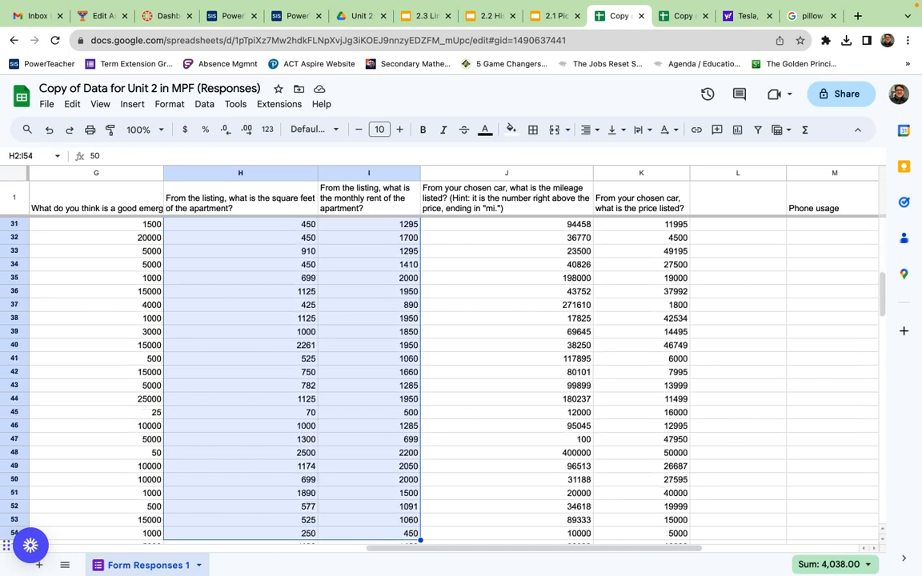
pyautogui.hotkey('shift', 'Down')
pyautogui.hotkey('shift', 'Down')
pyautogui.hotkey('shift', 'Down')
pyautogui.hotkey('shift', 'Down')
pyautogui.hotkey('shift', 'Down')
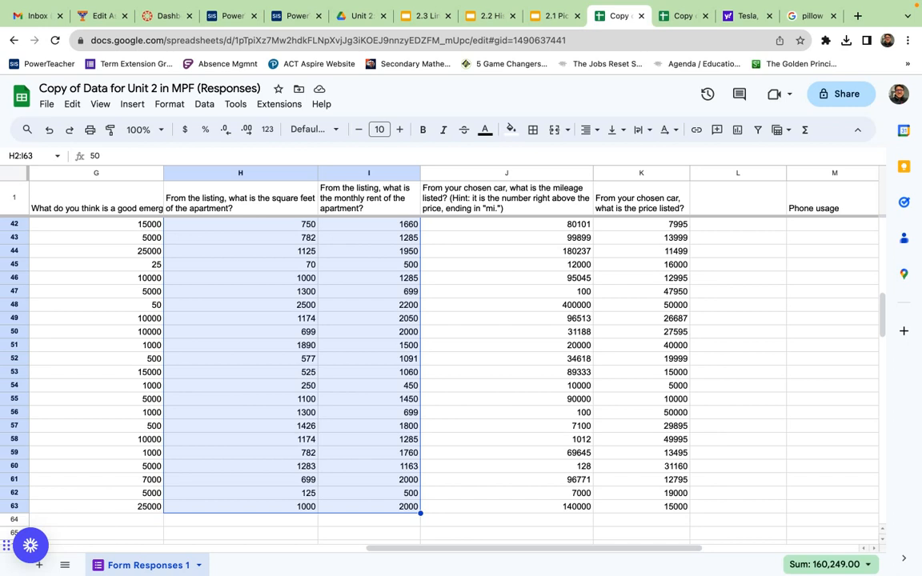
pyautogui.hotkey('ctrl', 'c')
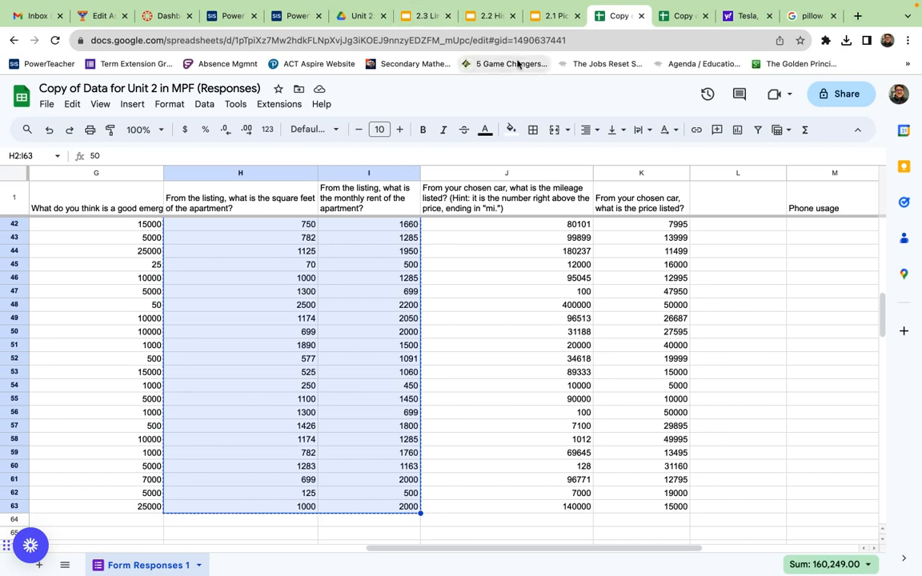
# Step: Paste the copied data at E2 of the Scatterplot/trendline sheet in the graphing project spreadsheet
pyautogui.click(678, 17)
pyautogui.click(341, 204)
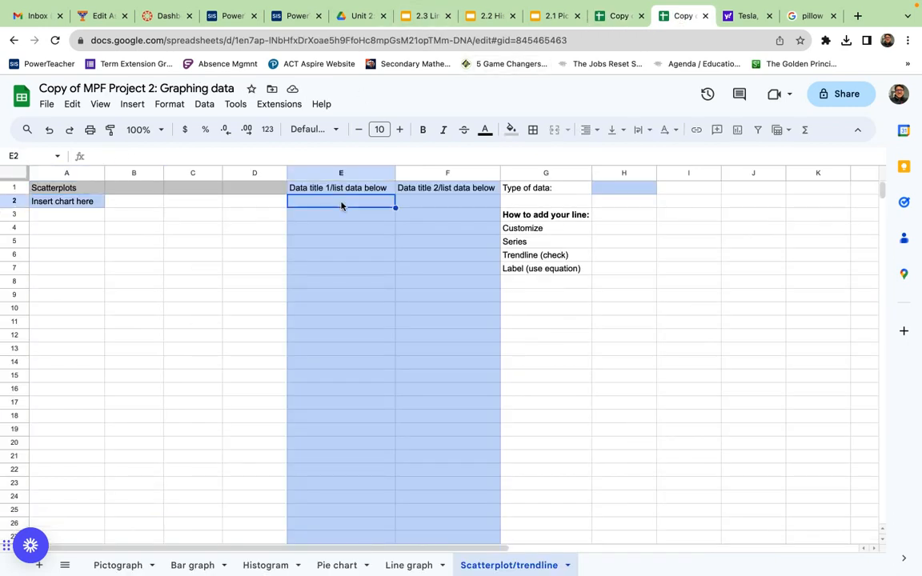
pyautogui.hotkey('ctrl', 'v')
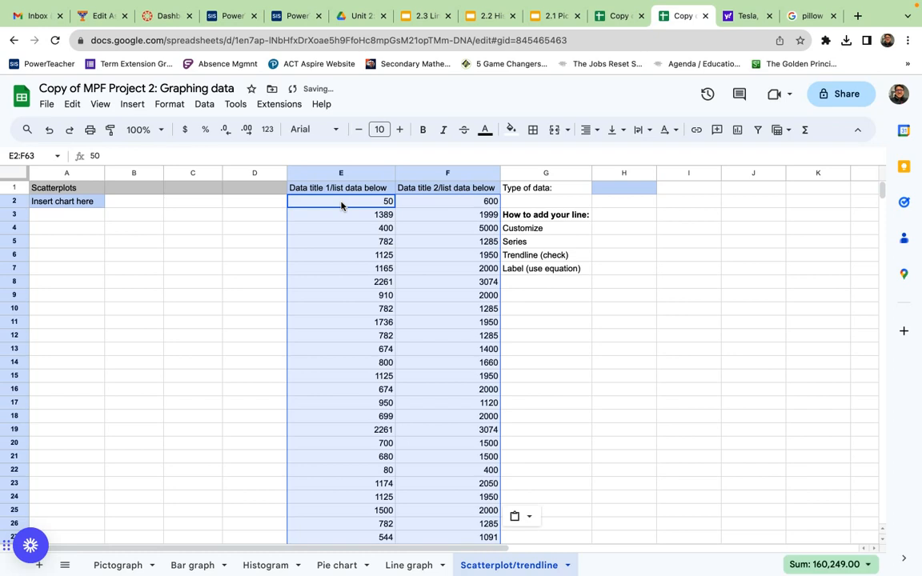
# Step: Insert a scatter chart from the pasted data and check its selection among the available chart types
pyautogui.click(138, 107)
pyautogui.click(149, 239)
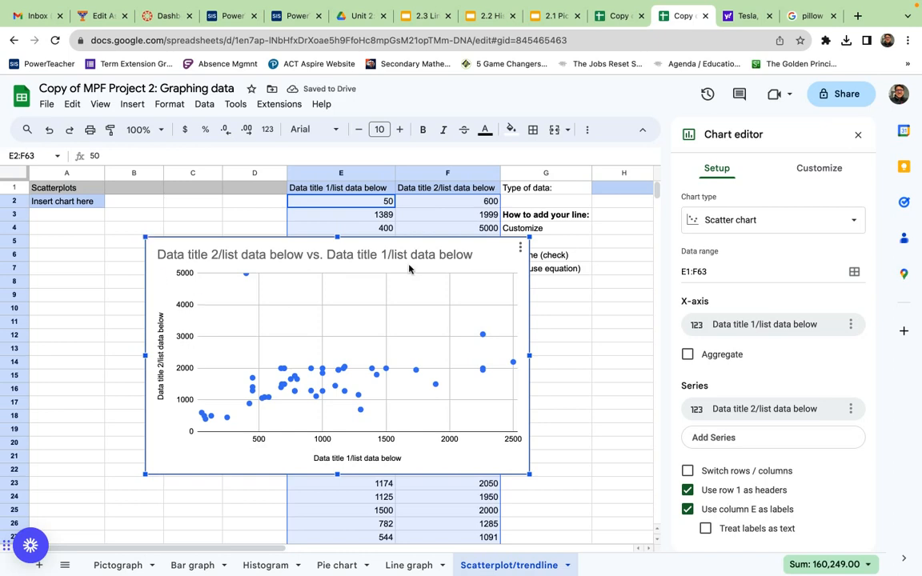
pyautogui.click(723, 221)
pyautogui.scroll(-2, 707, 318)
pyautogui.scroll(-10, 707, 318)
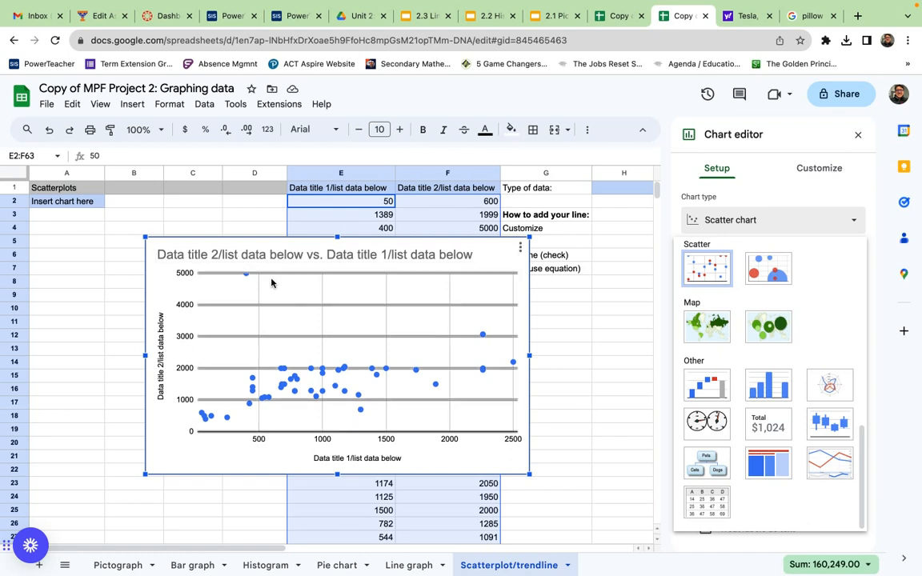
# Step: Shrink the scatter chart and place it under the Scatterplots heading, covering about A2 to D13
pyautogui.moveTo(530, 475); pyautogui.dragTo(400, 394)
pyautogui.moveTo(319, 262); pyautogui.dragTo(173, 214)
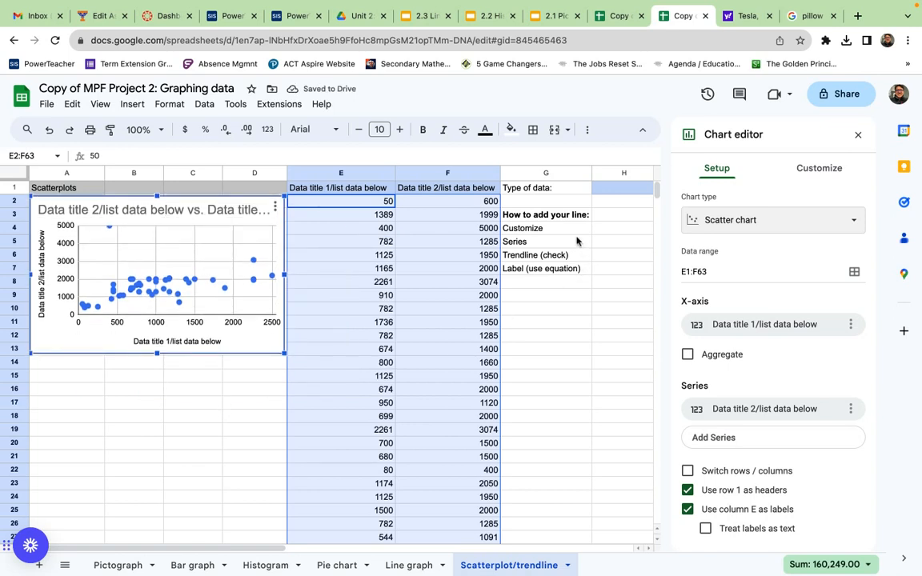
pyautogui.click(70, 378)
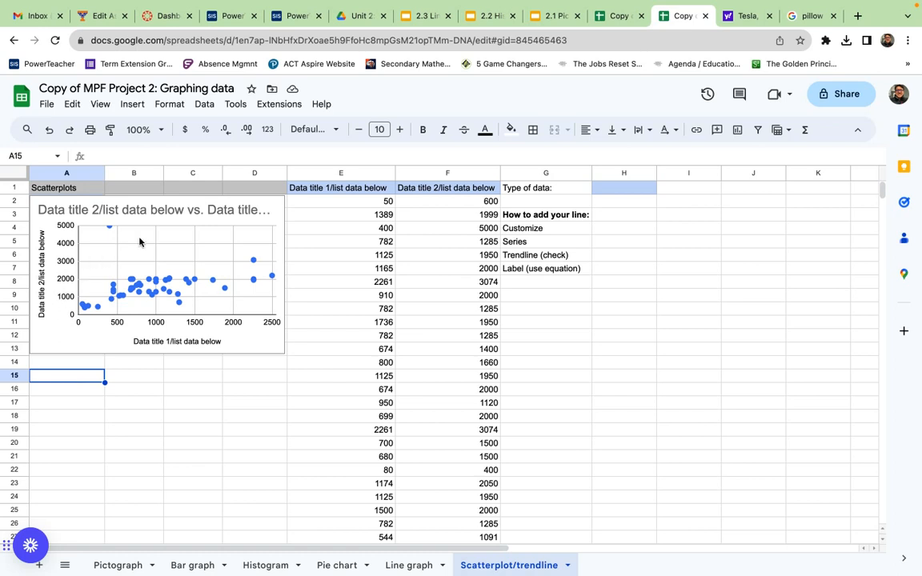
# Step: Change the chart title to "Apartment size vs rent value"
pyautogui.doubleClick(124, 210)
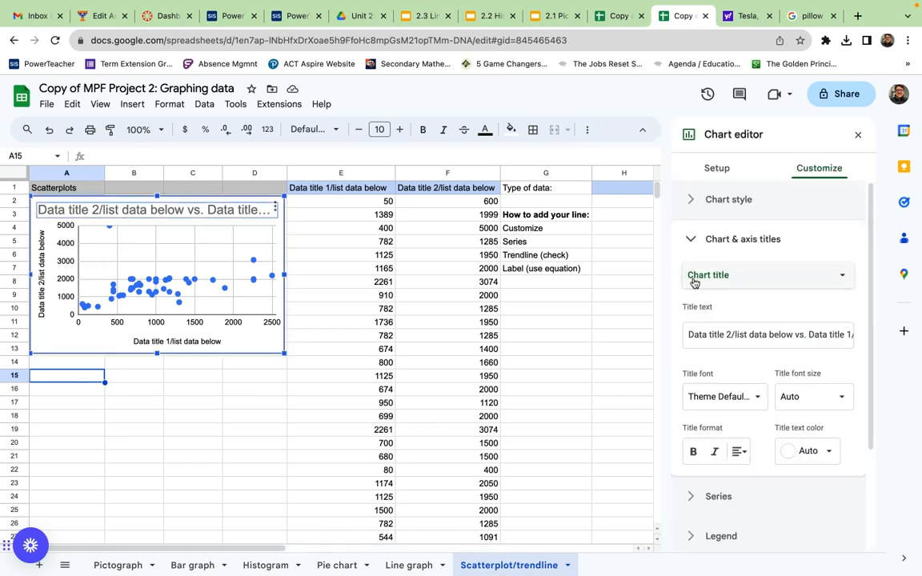
pyautogui.click(745, 333)
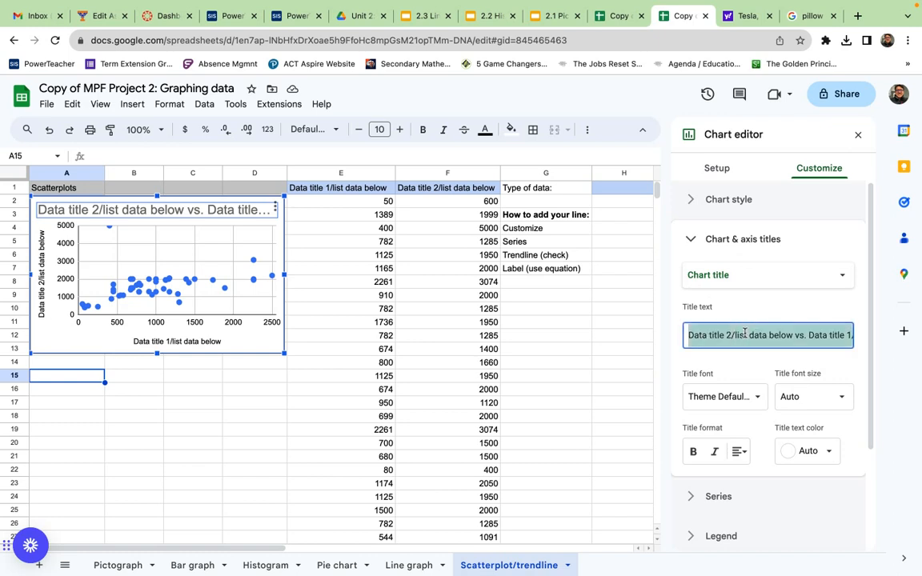
pyautogui.write('APARMT')
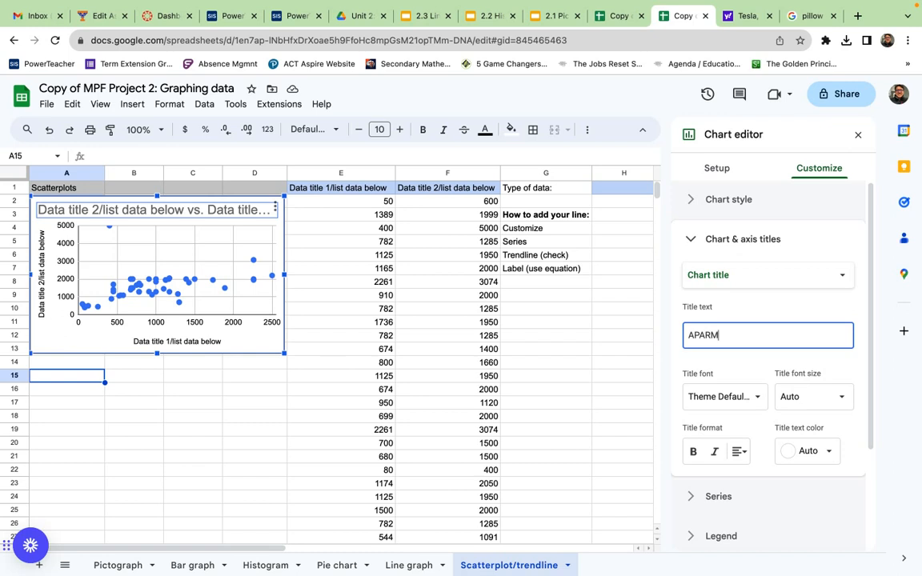
pyautogui.press('BackSpace')
pyautogui.press('BackSpace')
pyautogui.press('BackSpace')
pyautogui.press('BackSpace')
pyautogui.press('BackSpace')
pyautogui.write('parm')
pyautogui.press('BackSpace')
pyautogui.write('tment siz')
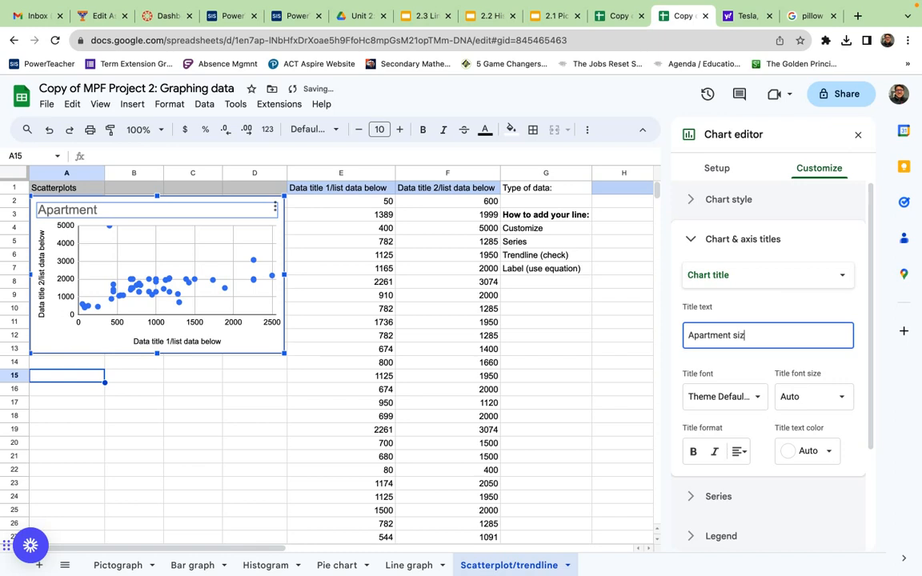
pyautogui.write('e vs rent value')
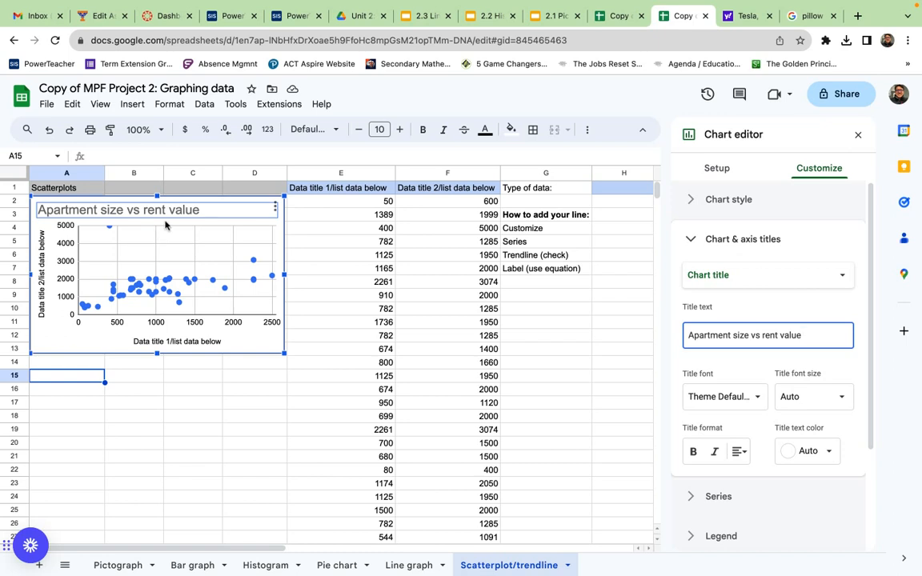
# Step: Add a linear trendline to the scatter chart's data series
pyautogui.click(694, 239)
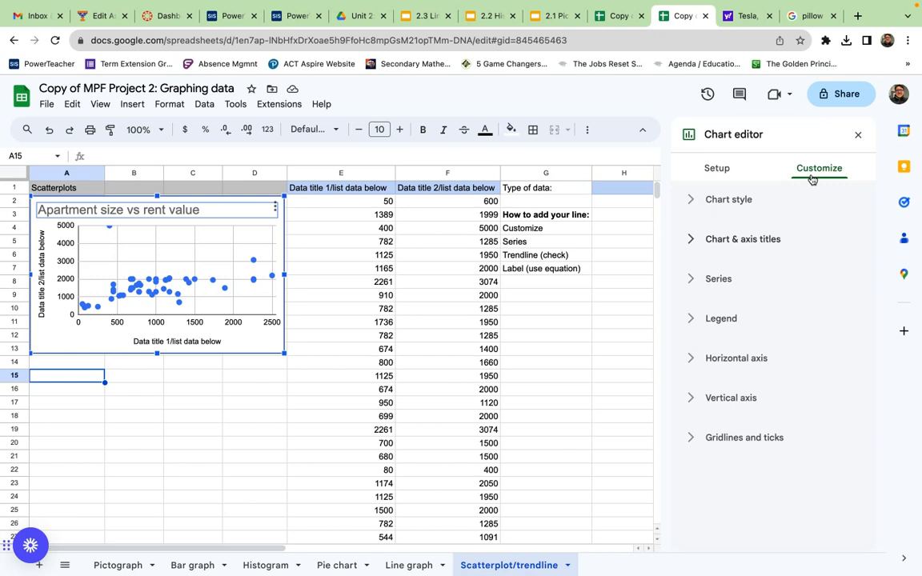
pyautogui.click(713, 282)
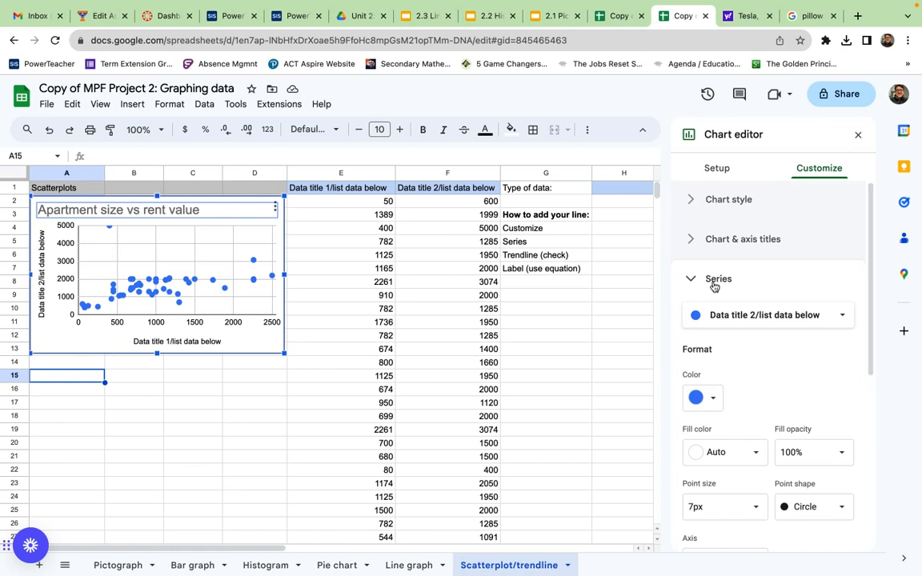
pyautogui.scroll(-4, 782, 287)
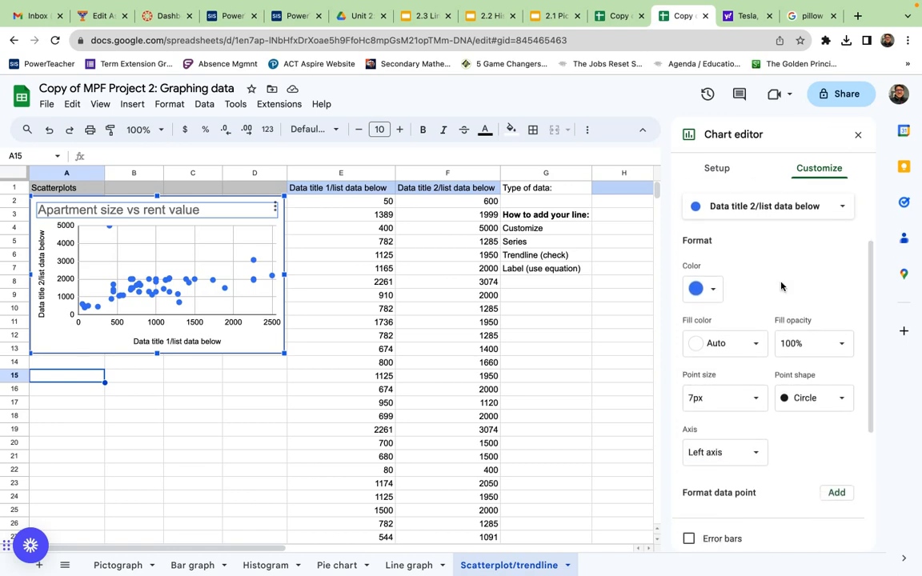
pyautogui.scroll(-1, 776, 292)
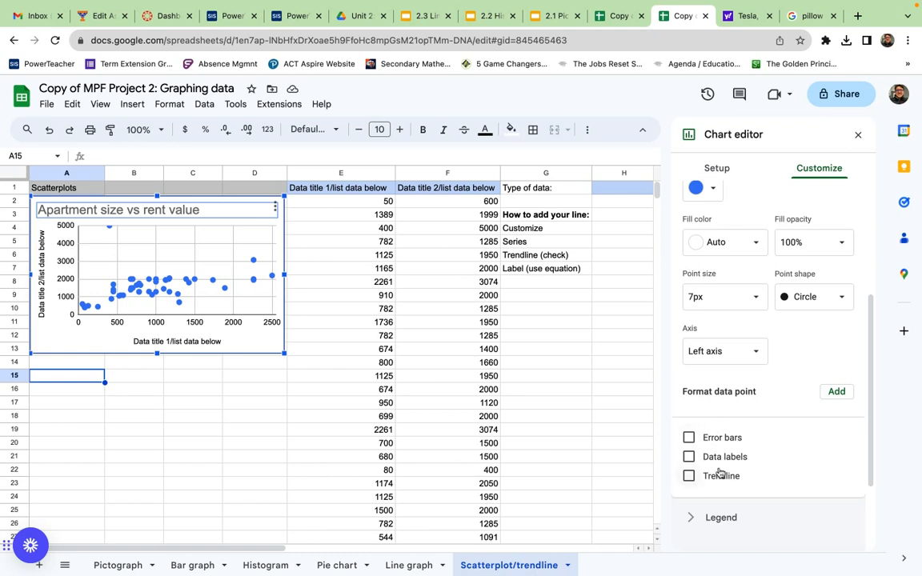
pyautogui.click(690, 477)
pyautogui.scroll(-2, 787, 440)
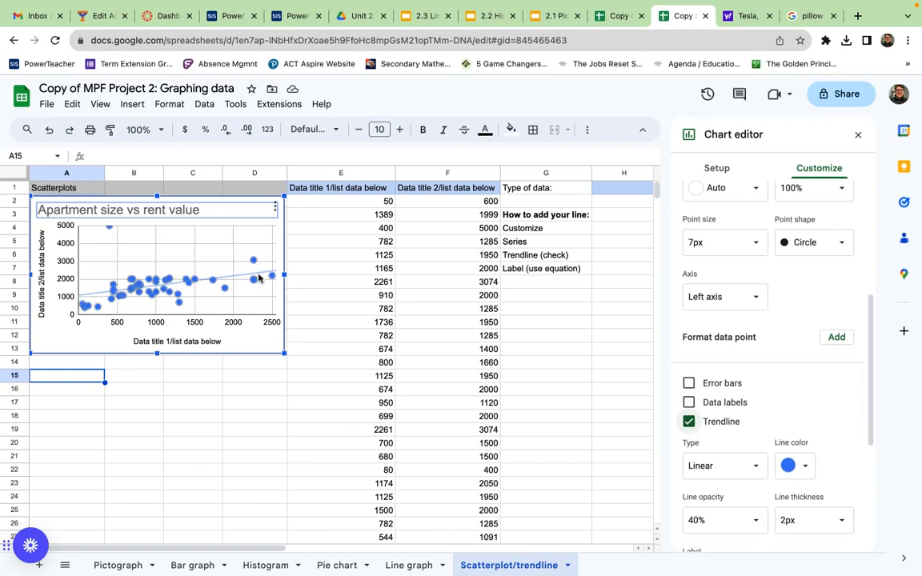
# Step: Set the trendline's label to Use Equation
pyautogui.scroll(-5, 760, 360)
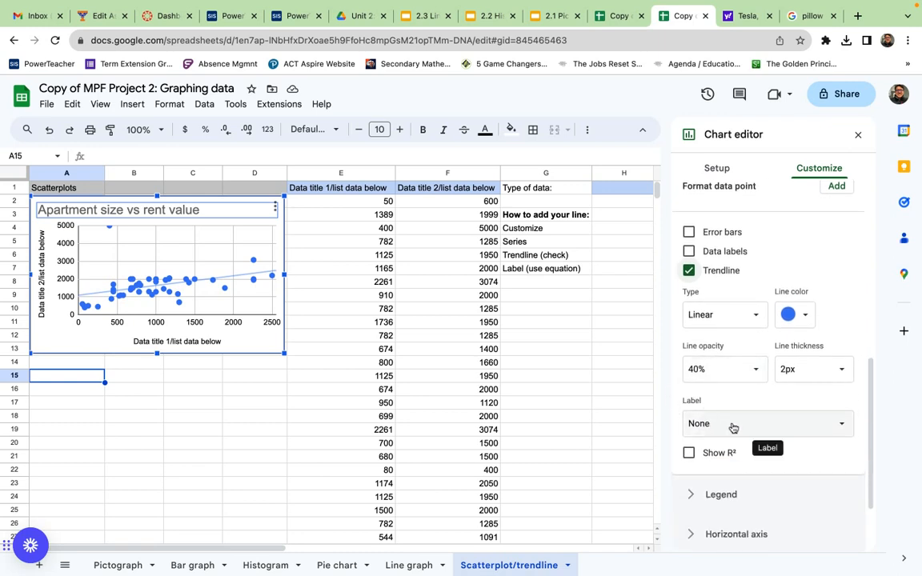
pyautogui.click(705, 425)
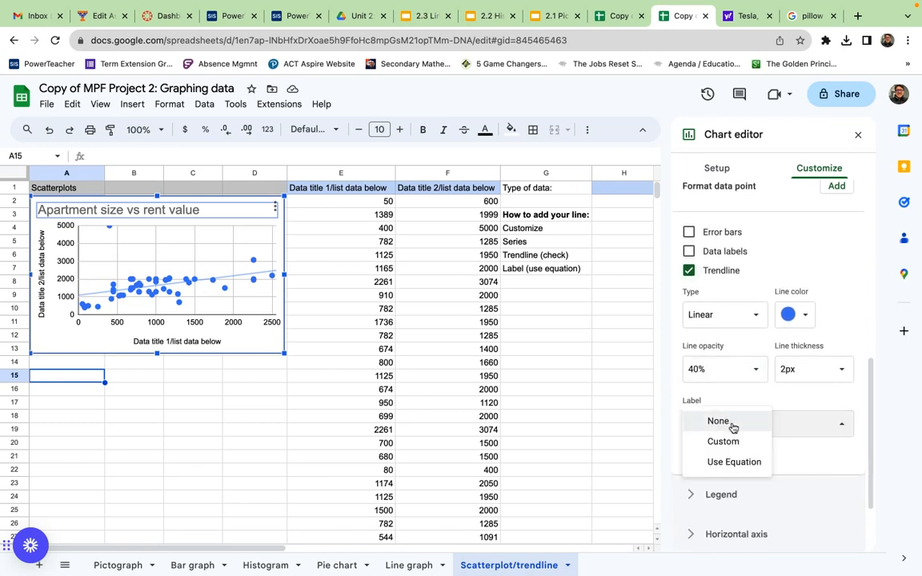
pyautogui.click(720, 464)
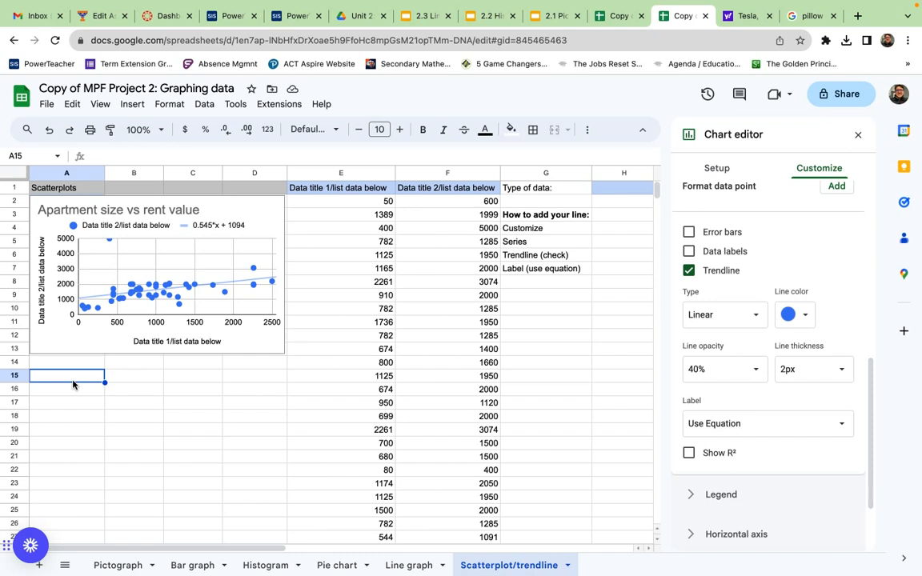
# Step: Enter "Question 1" in A15 and "Correlation" in B15 below the chart
pyautogui.write('Question 1')
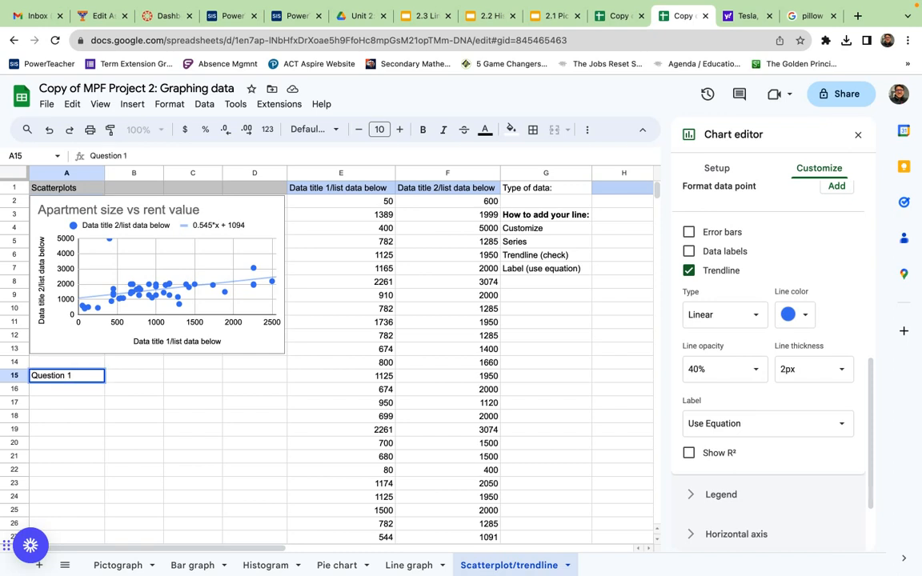
pyautogui.press('Tab')
pyautogui.write('C')
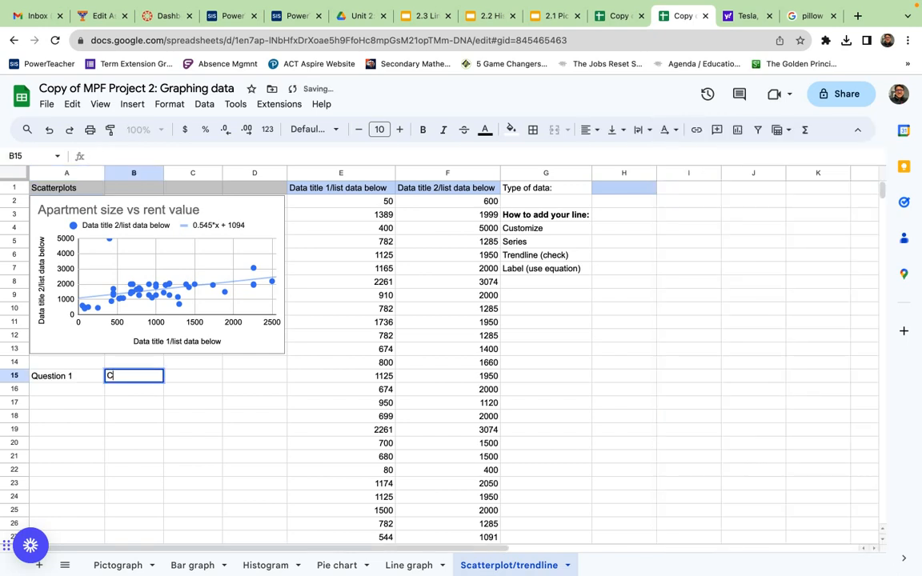
pyautogui.write('orrelation')
pyautogui.press('Return')
# Step: Enter "Q 2" in A16 and "Trend line" in B16
pyautogui.press('Left')
pyautogui.write('Q 2')
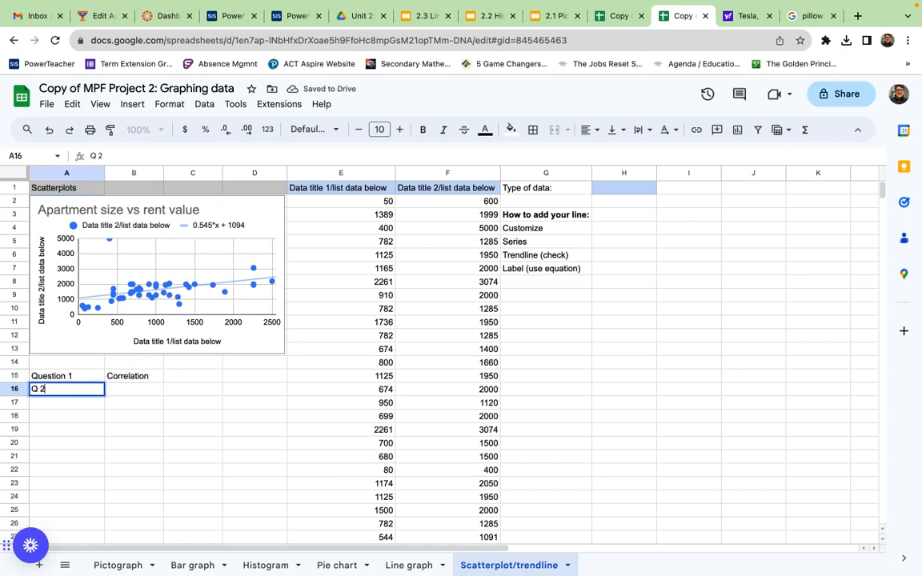
pyautogui.press('Tab')
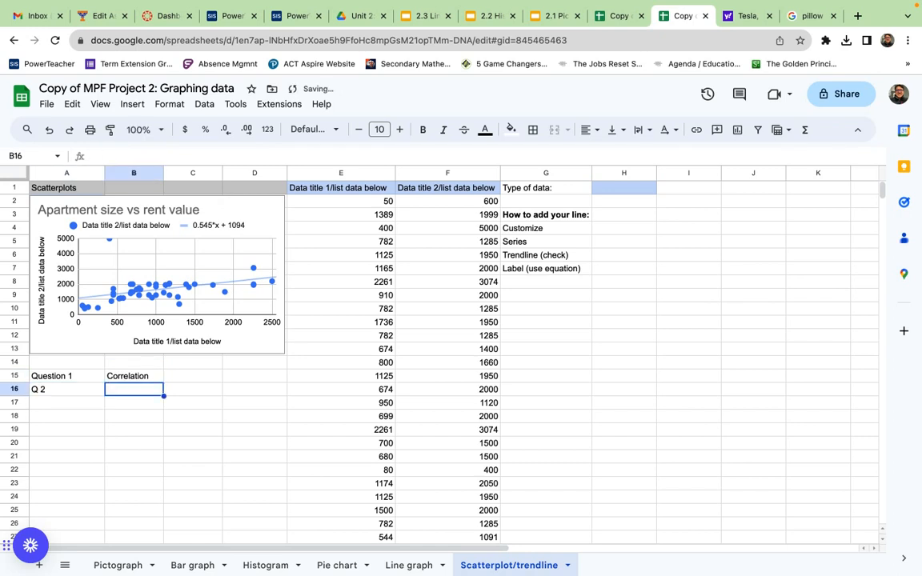
pyautogui.write('Trend')
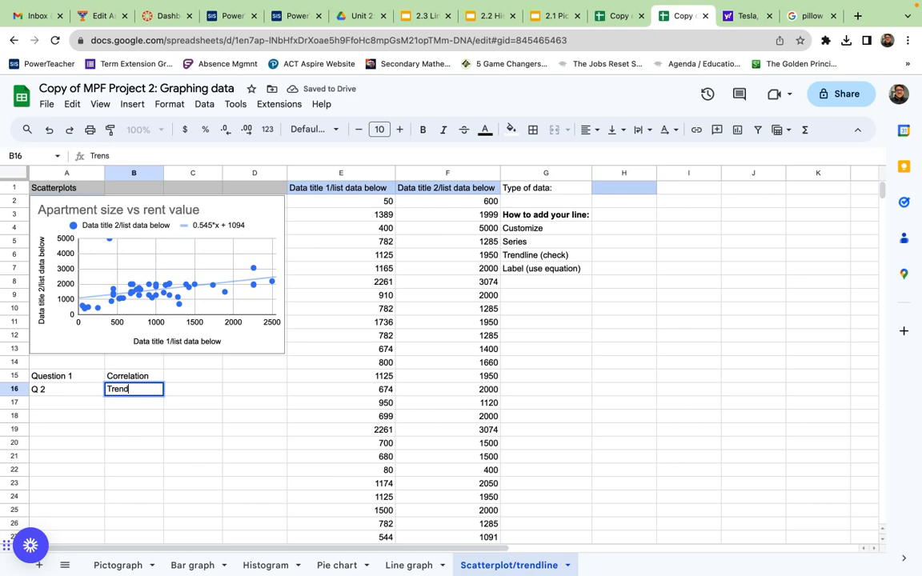
pyautogui.write(' line')
pyautogui.press('Return')
# Step: Enter "Q3" in A17 and "Equation" in B17
pyautogui.press('Left')
pyautogui.write('Q3')
pyautogui.press('Tab')
pyautogui.write('Equation')
pyautogui.press('Return')
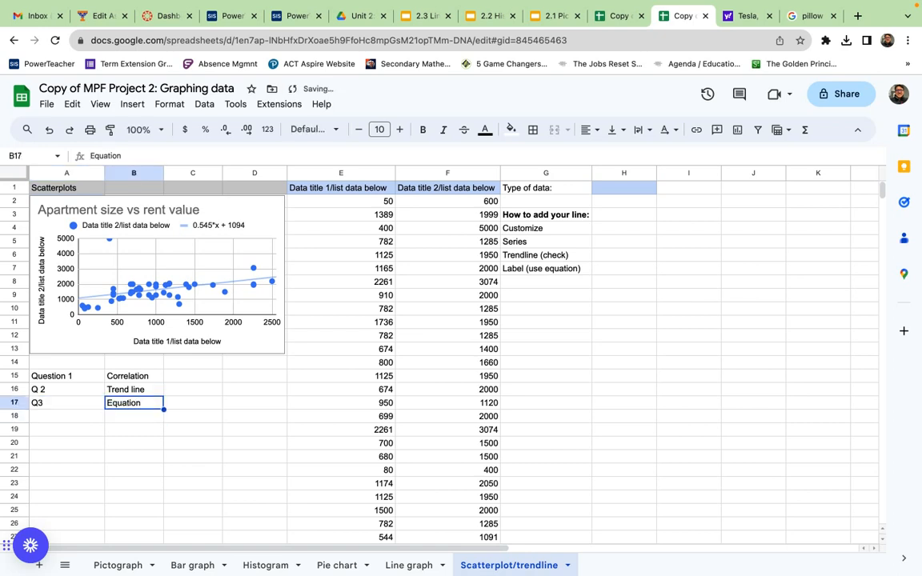
pyautogui.press('Left')
pyautogui.press('Up')
pyautogui.press('Up')
pyautogui.press('Up')
pyautogui.press('Down')
pyautogui.press('Down')
pyautogui.press('Up')
pyautogui.press('Up')
pyautogui.press('Down')
pyautogui.press('Down')
pyautogui.press('Up')
pyautogui.press('Right')
pyautogui.press('Up')
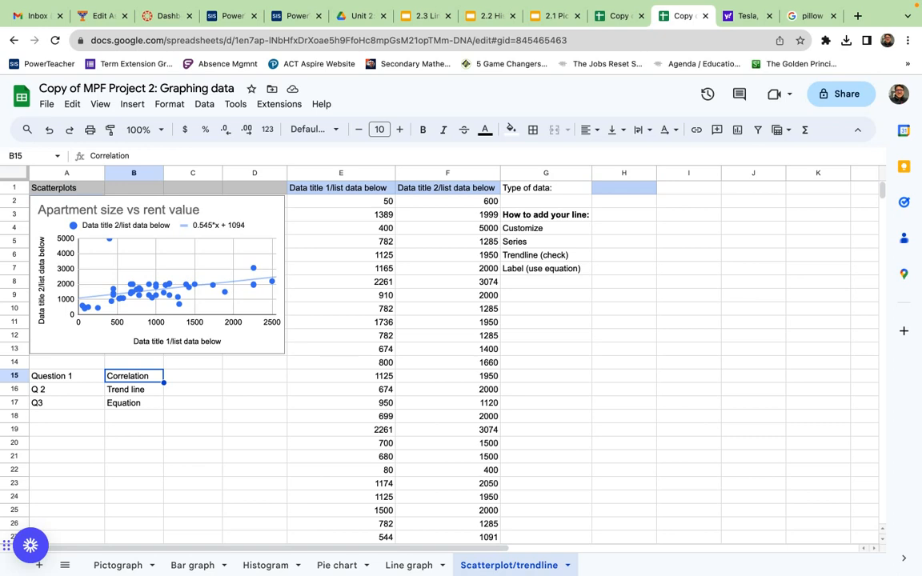
pyautogui.moveTo(471, 5)
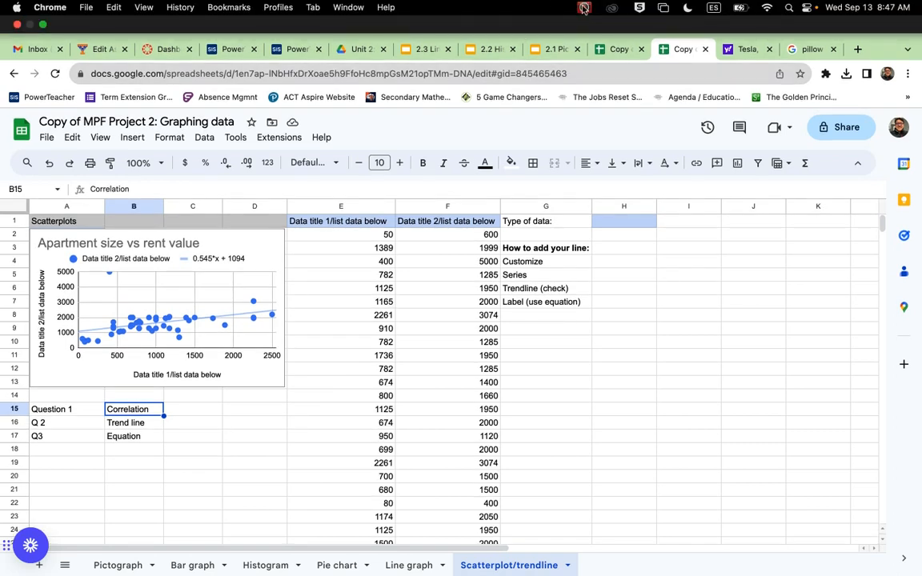